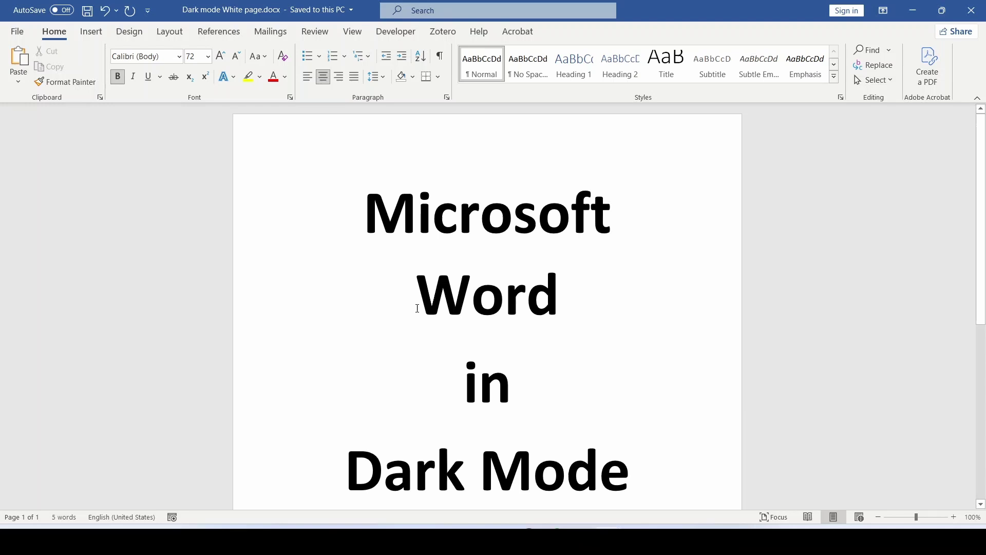
Step: Set the Office Theme to Black in Word Options' General page
{"action": "left_click", "coordinate": [17, 32]}
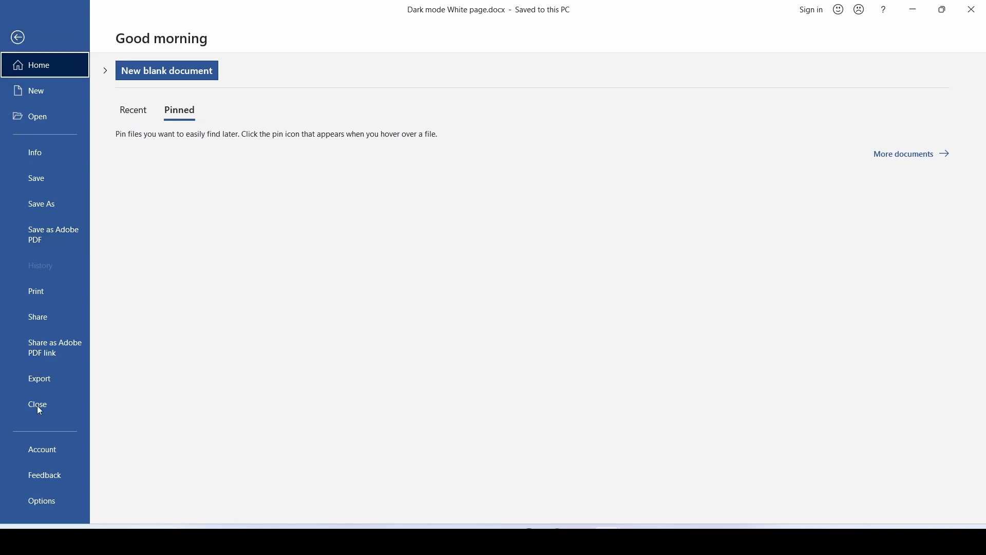
{"action": "left_click", "coordinate": [58, 503]}
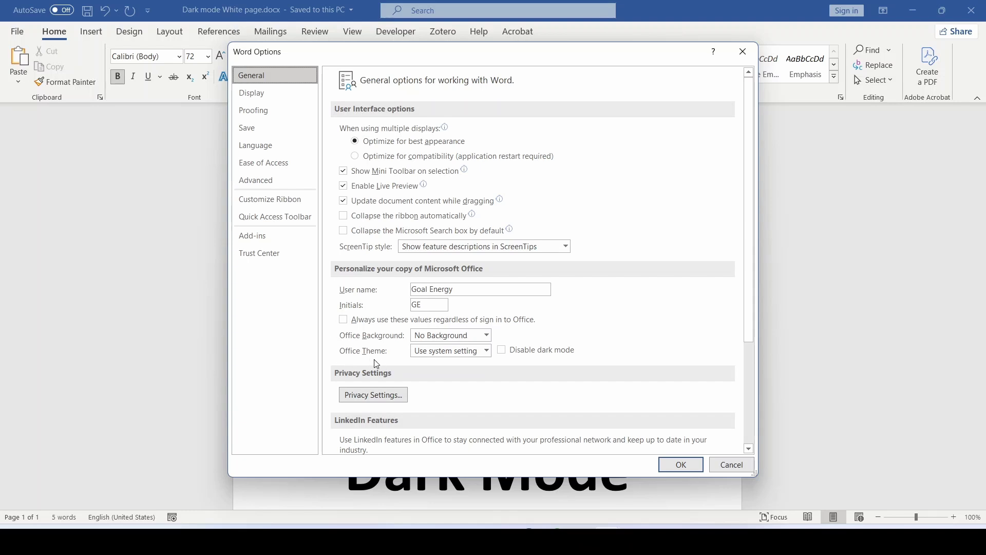
{"action": "left_click", "coordinate": [456, 355]}
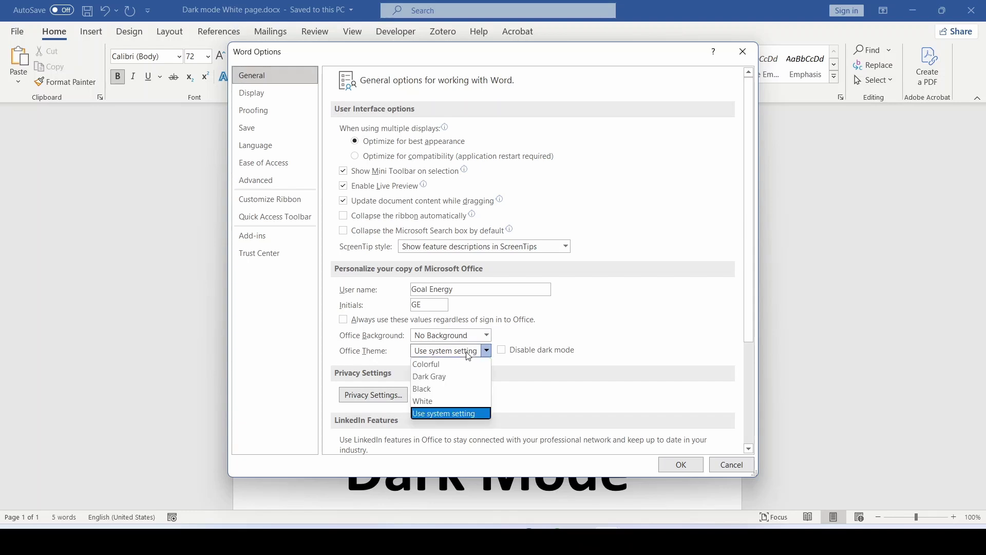
{"action": "left_click", "coordinate": [461, 391]}
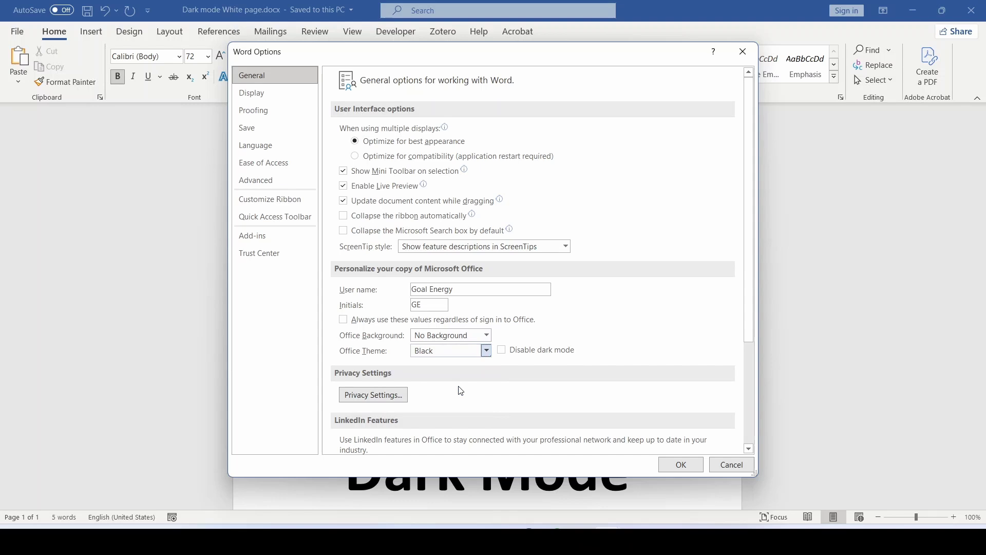
{"action": "left_click", "coordinate": [682, 464]}
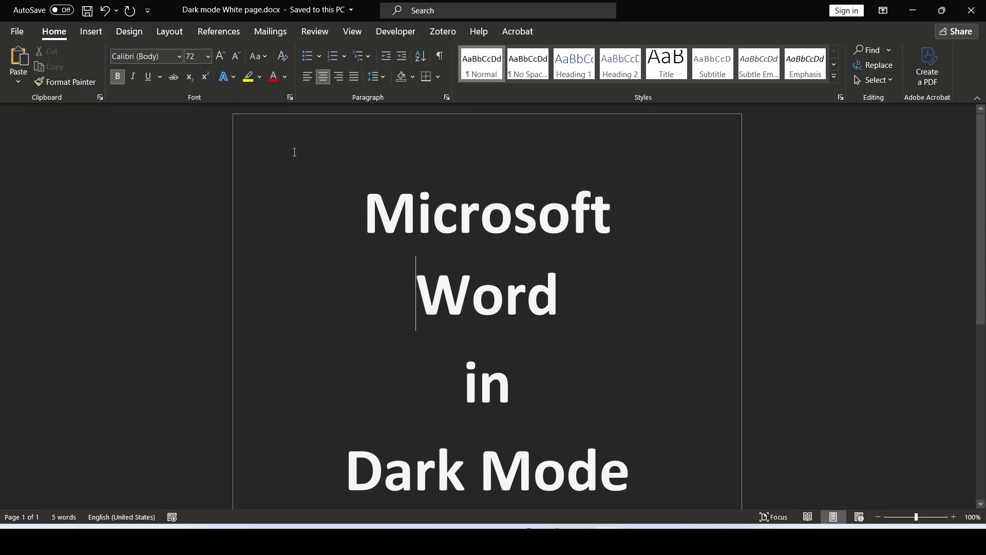
{"action": "left_click_drag", "start_coordinate": [363, 193], "coordinate": [670, 471]}
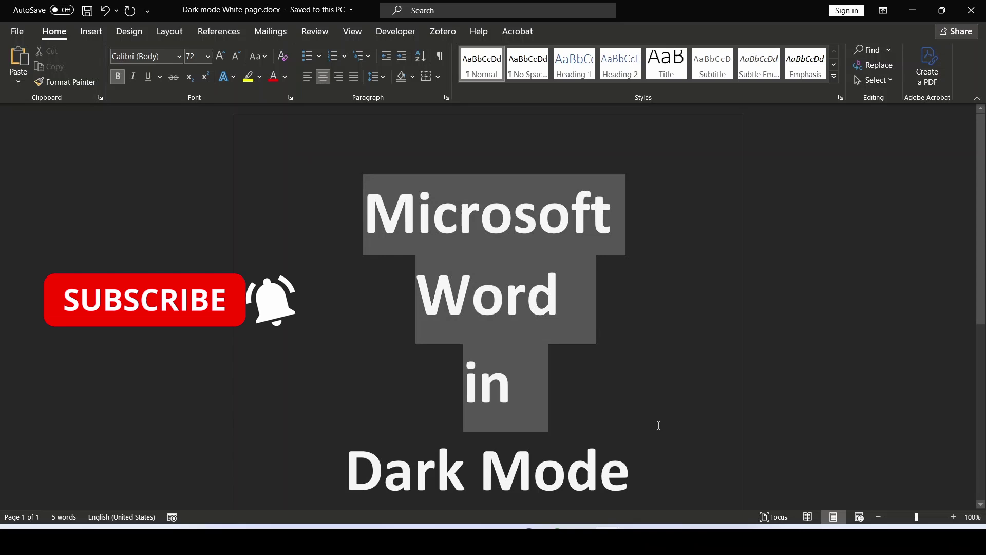
{"action": "left_click", "coordinate": [347, 368]}
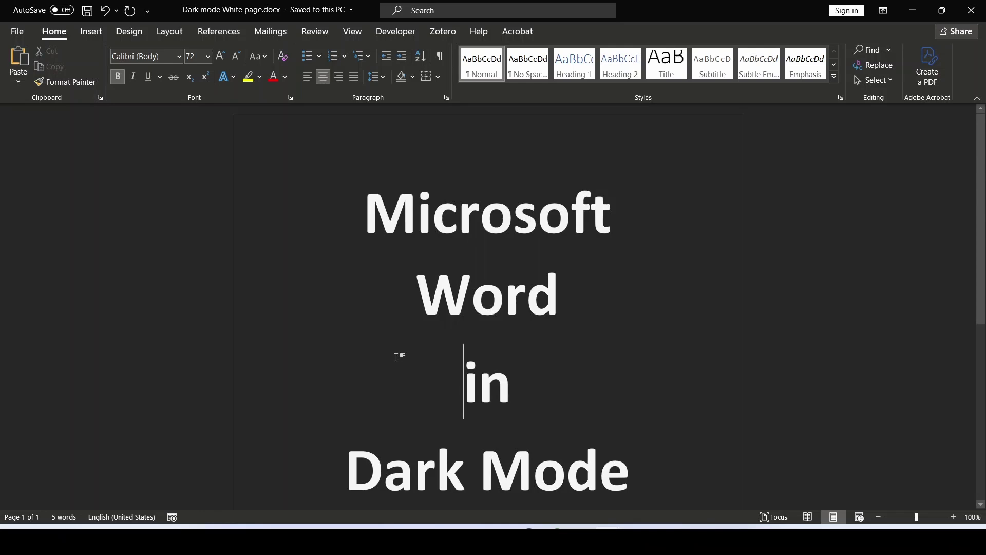
Step: Toggle Switch Modes on the View tab until the page shows white
{"action": "left_click", "coordinate": [357, 34]}
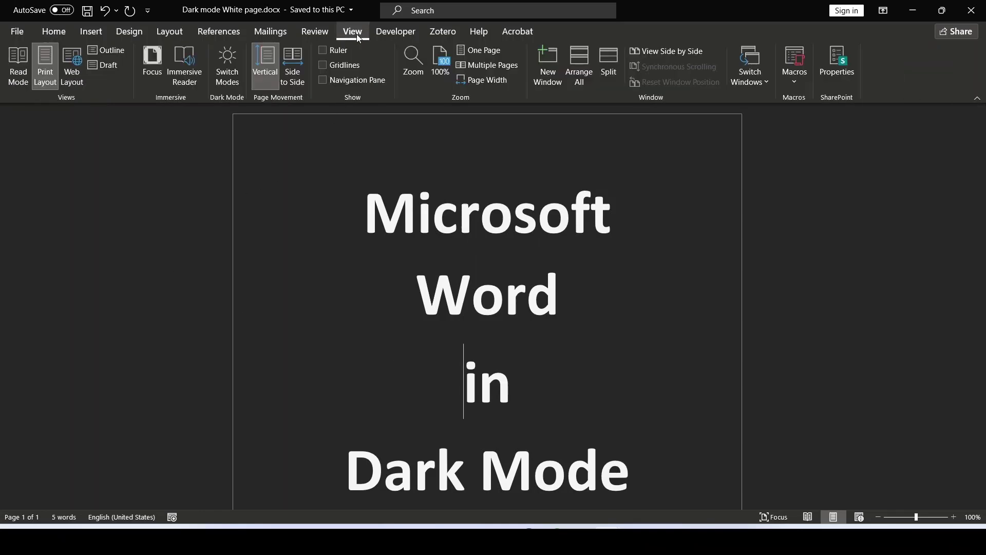
{"action": "left_click", "coordinate": [228, 80]}
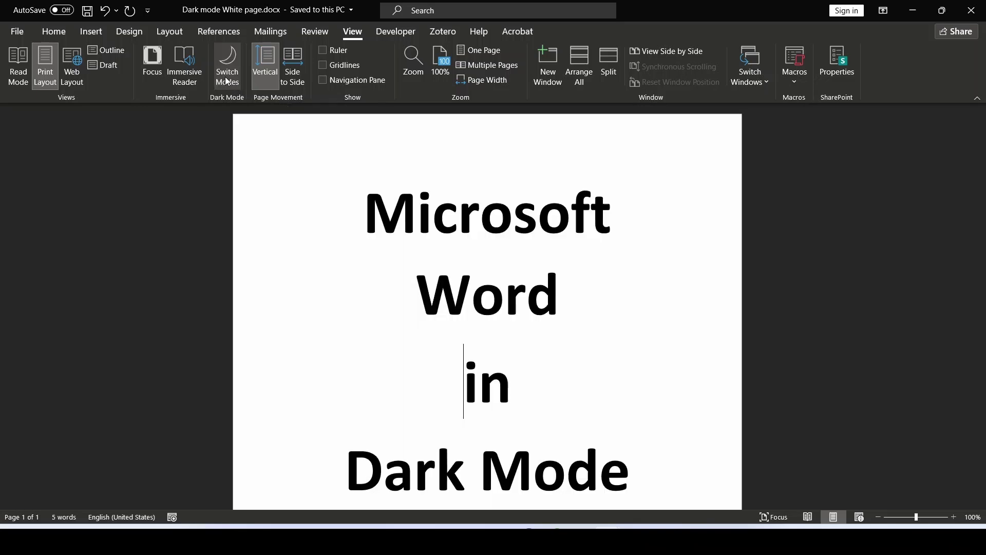
{"action": "left_click", "coordinate": [227, 81]}
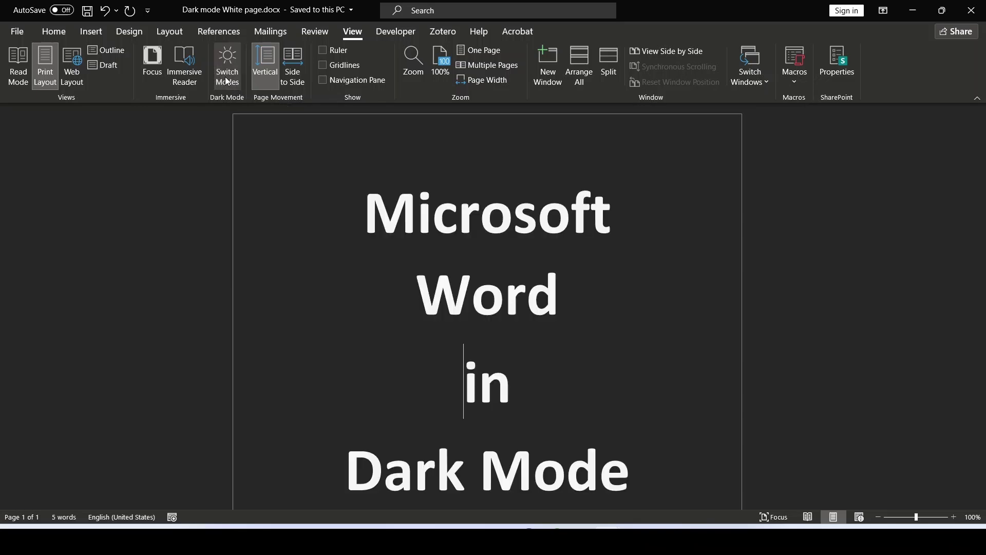
{"action": "left_click", "coordinate": [227, 81]}
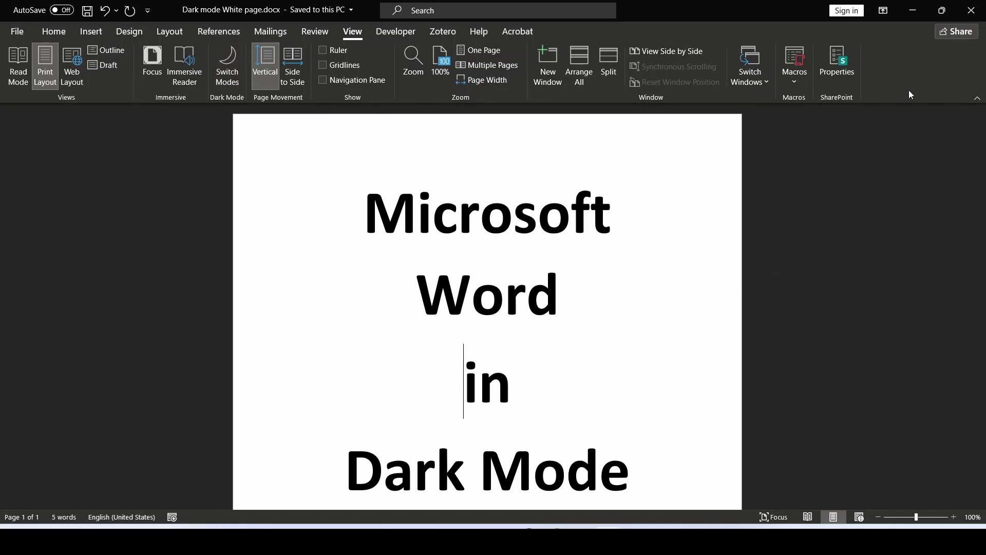
Step: Reopen 'Dark mode White page.docx' from the Recent documents list
{"action": "key", "text": "ctrl+o"}
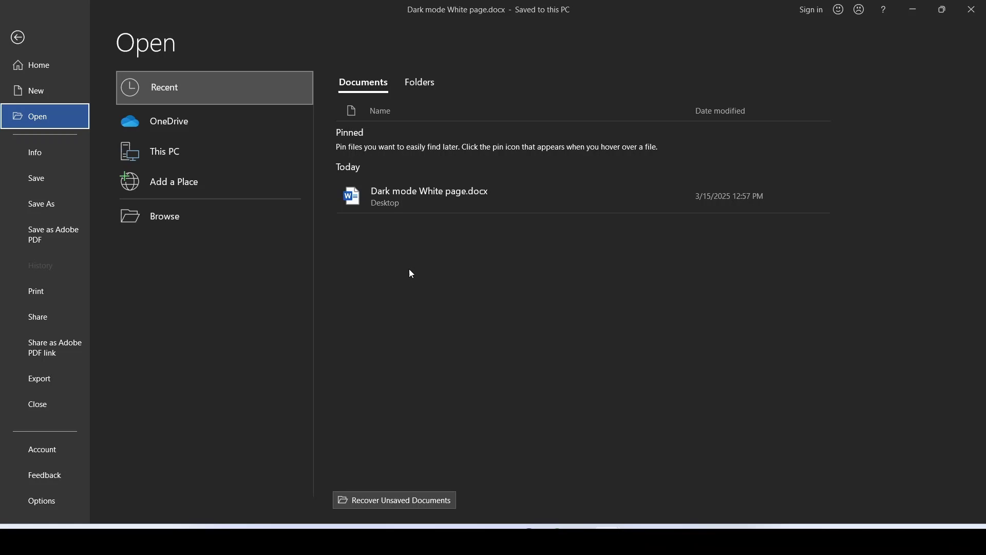
{"action": "left_click", "coordinate": [428, 195]}
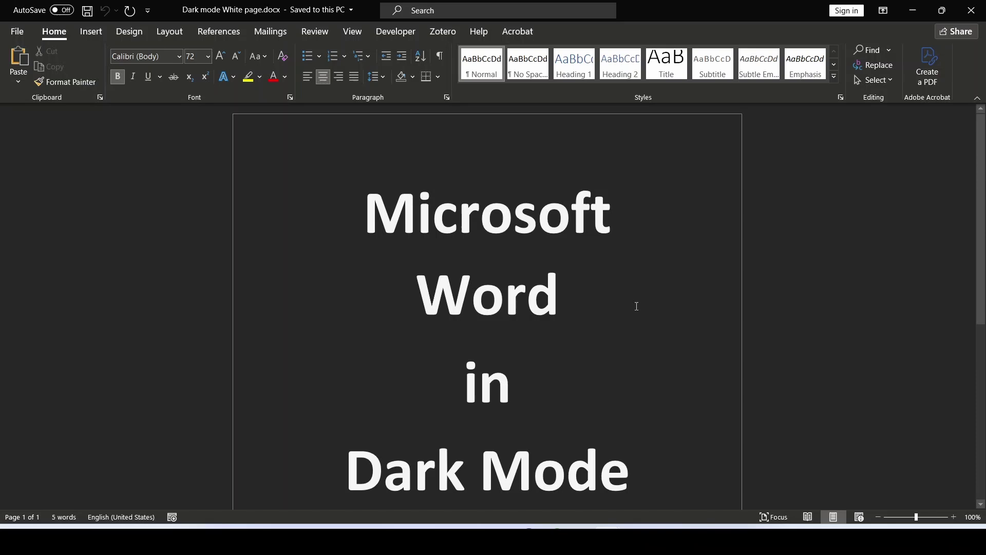
Step: Enable 'Disable dark mode' beside Office Theme in Word Options and apply it
{"action": "left_click", "coordinate": [17, 31]}
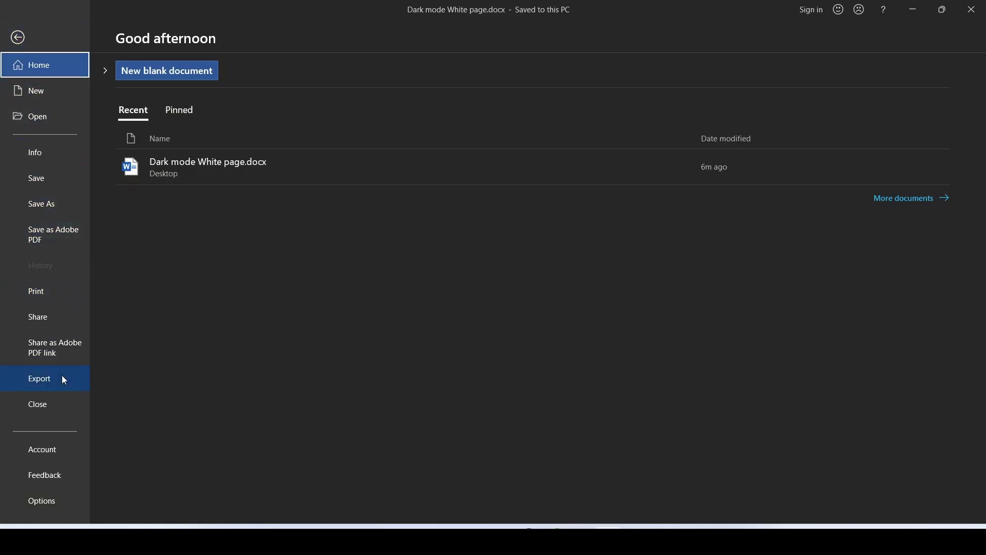
{"action": "left_click", "coordinate": [59, 496]}
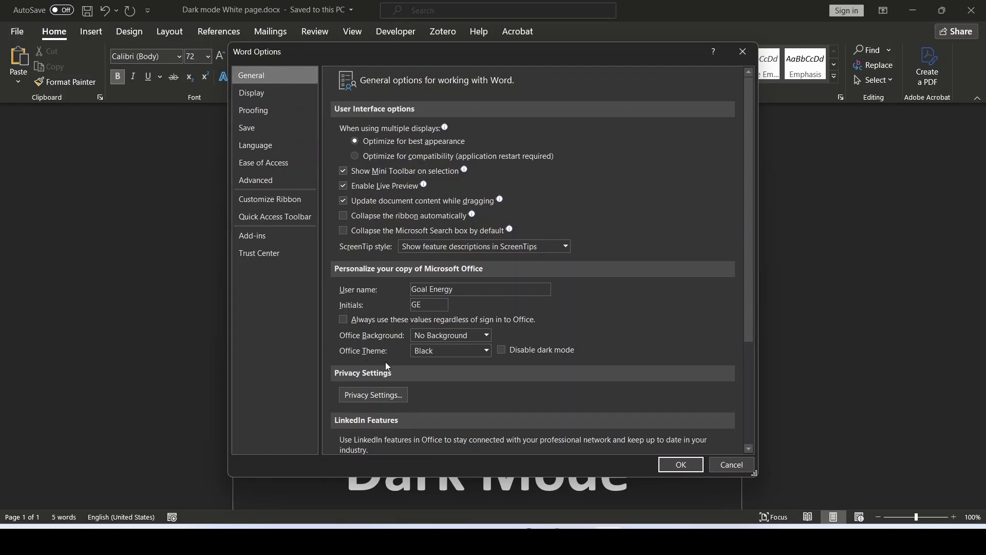
{"action": "left_click", "coordinate": [502, 349]}
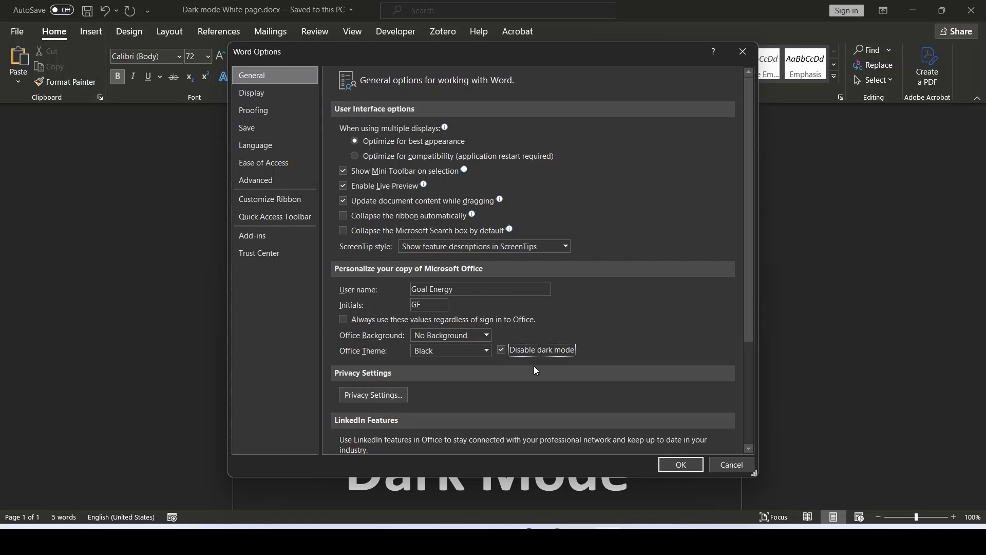
{"action": "left_click", "coordinate": [676, 466]}
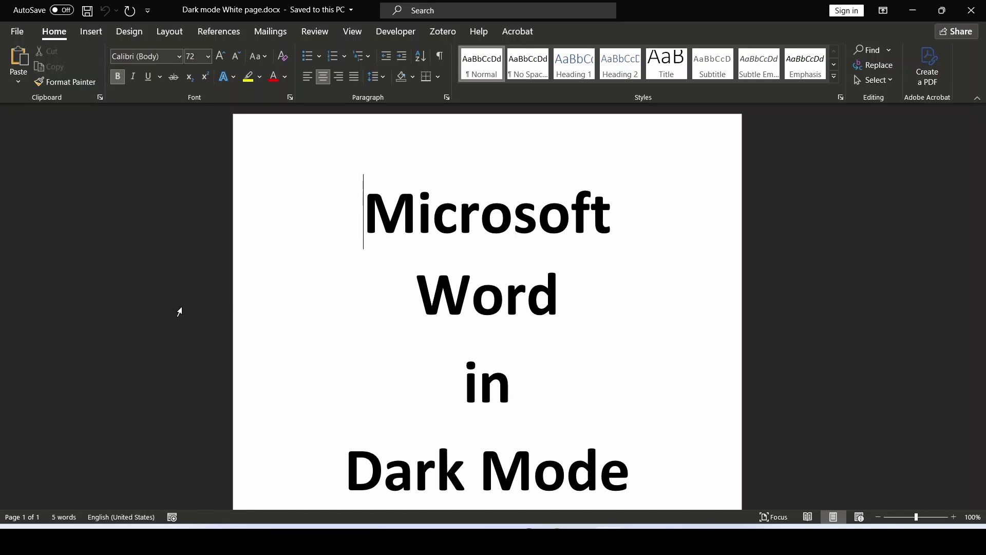
Step: Check the View tab and the Print preview of the document
{"action": "key", "text": "alt+w"}
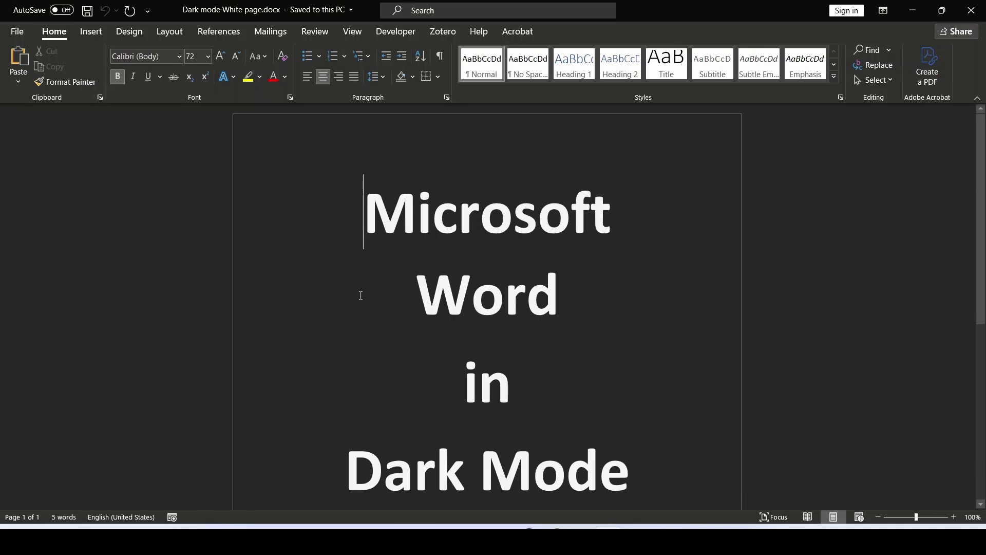
{"action": "left_click", "coordinate": [17, 31]}
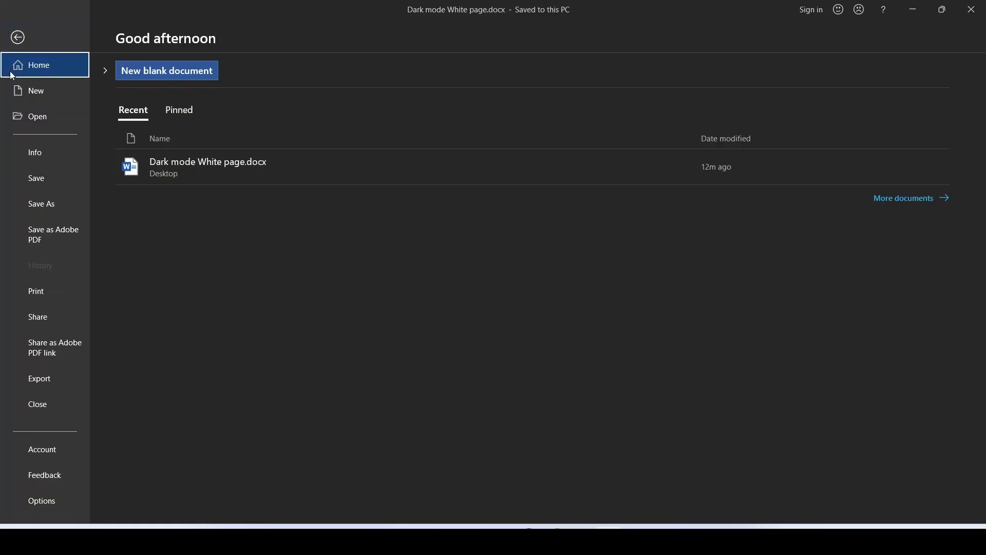
{"action": "left_click", "coordinate": [51, 297]}
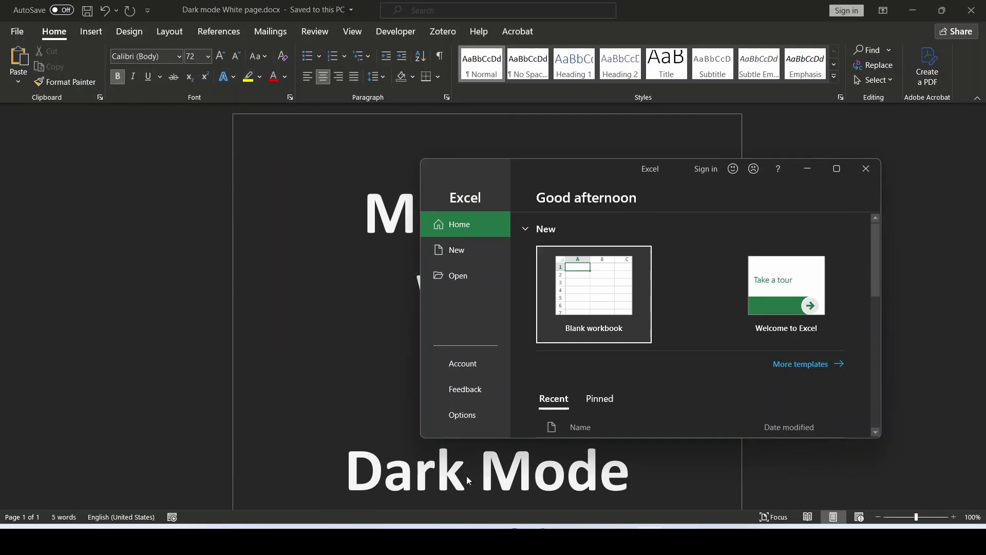
Step: Launch a blank Excel workbook and PowerPoint presentation in the black theme, then close both
{"action": "left_click", "coordinate": [614, 300]}
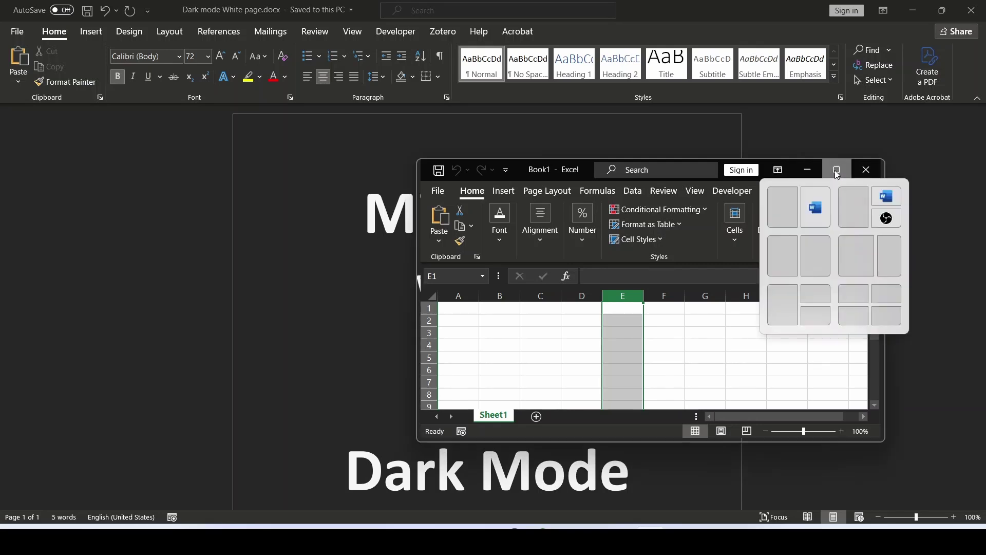
{"action": "left_click", "coordinate": [836, 171]}
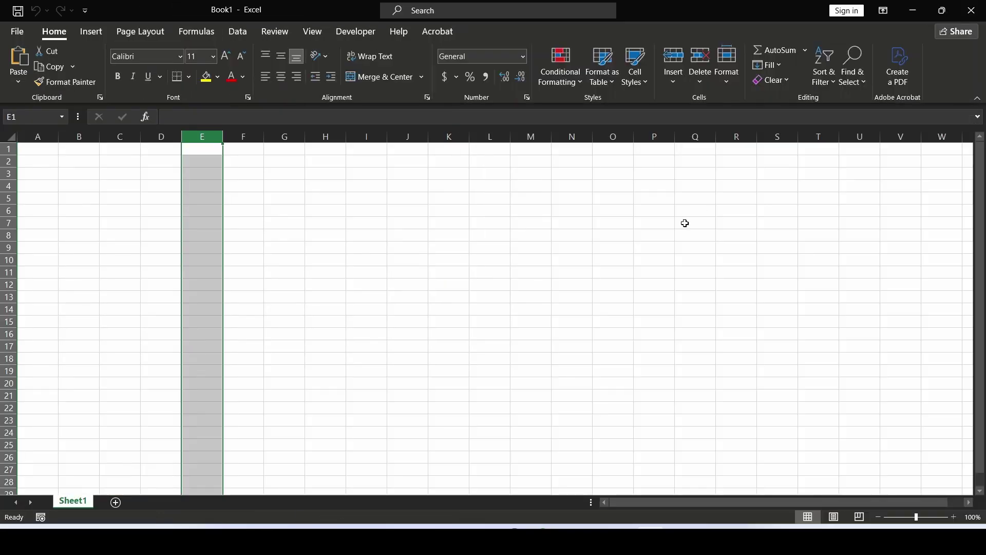
{"action": "left_click", "coordinate": [971, 10]}
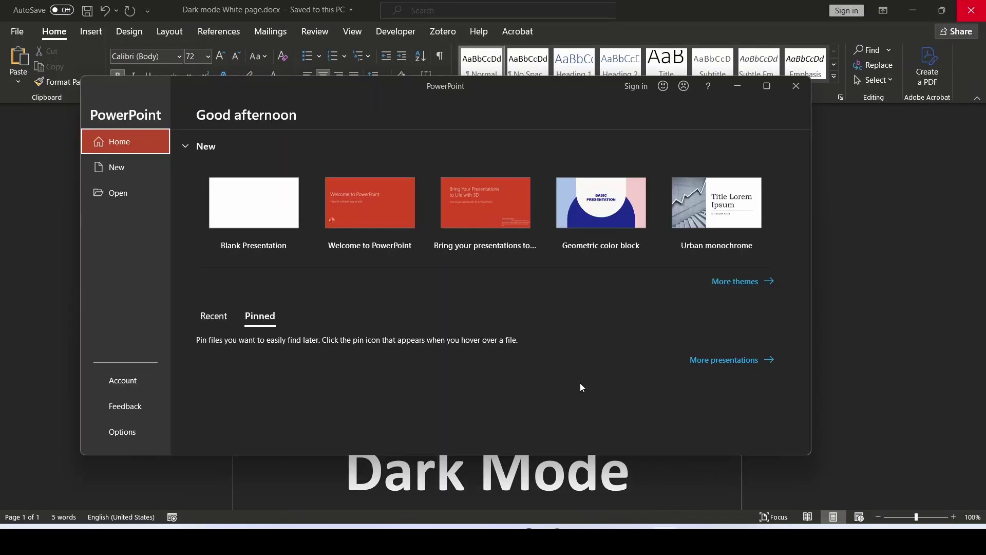
{"action": "left_click", "coordinate": [270, 204]}
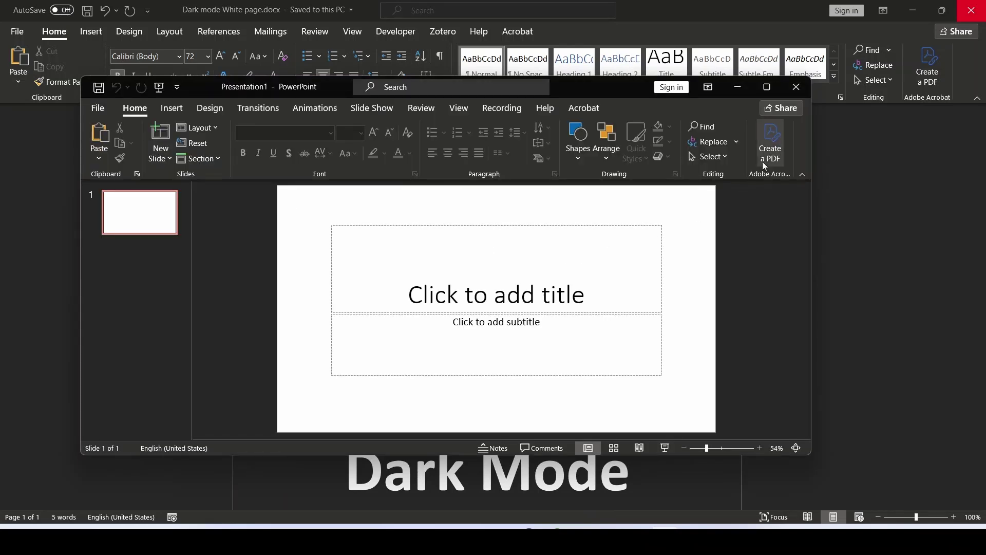
{"action": "left_click", "coordinate": [796, 86]}
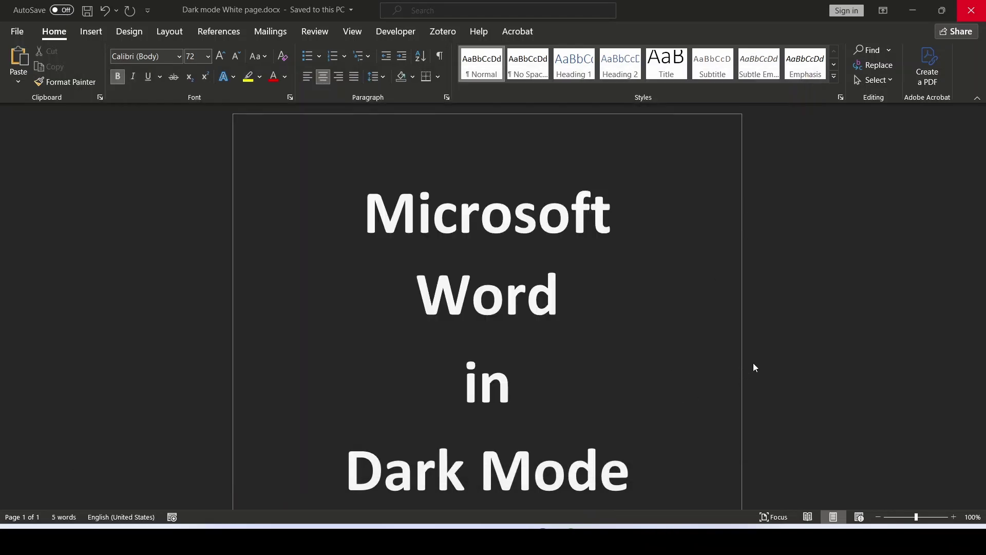